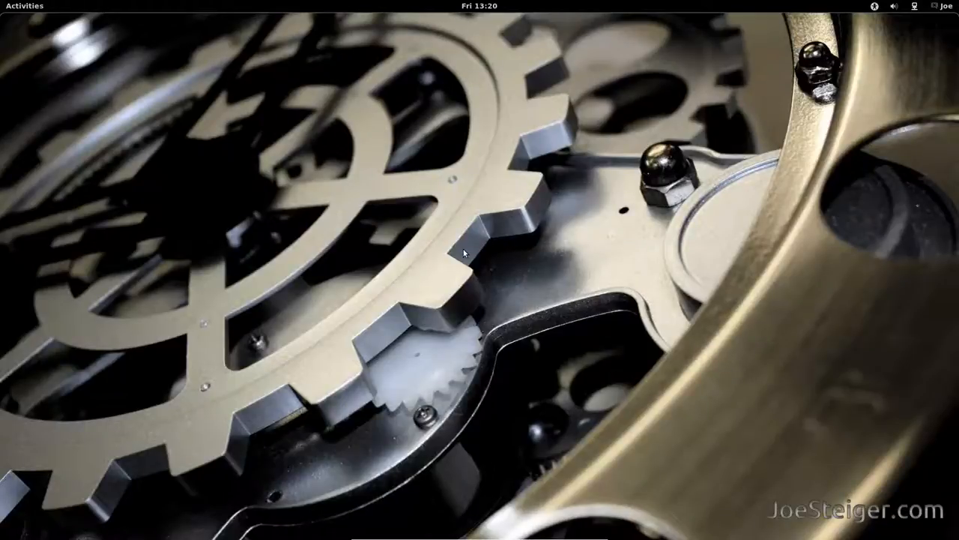
- Search 'key' from the Activities overview and launch the Keyboard settings
left_click(34, 12)
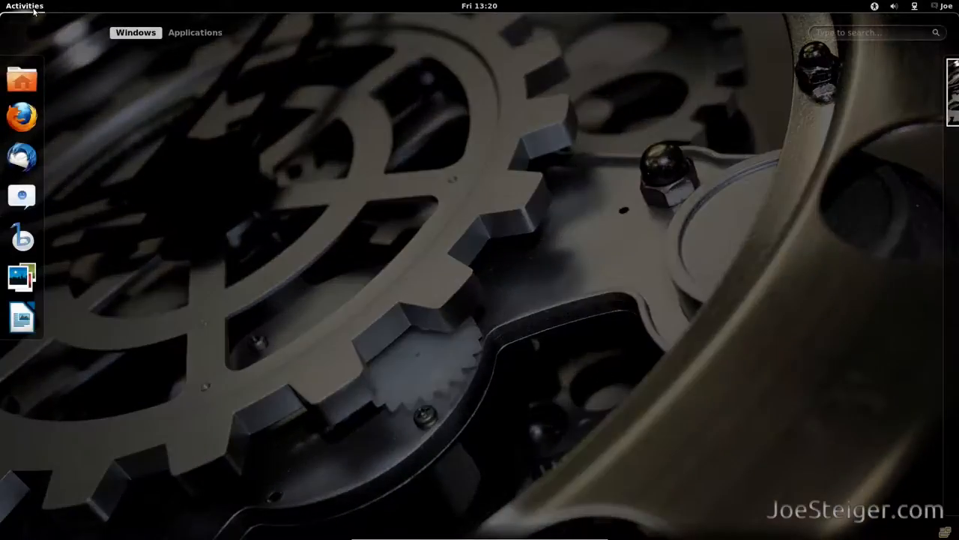
type("key")
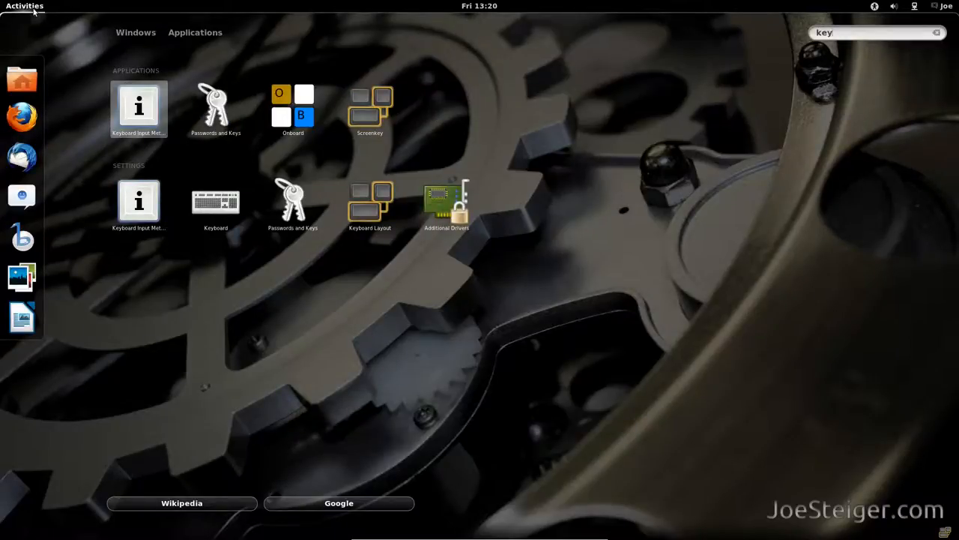
left_click(216, 208)
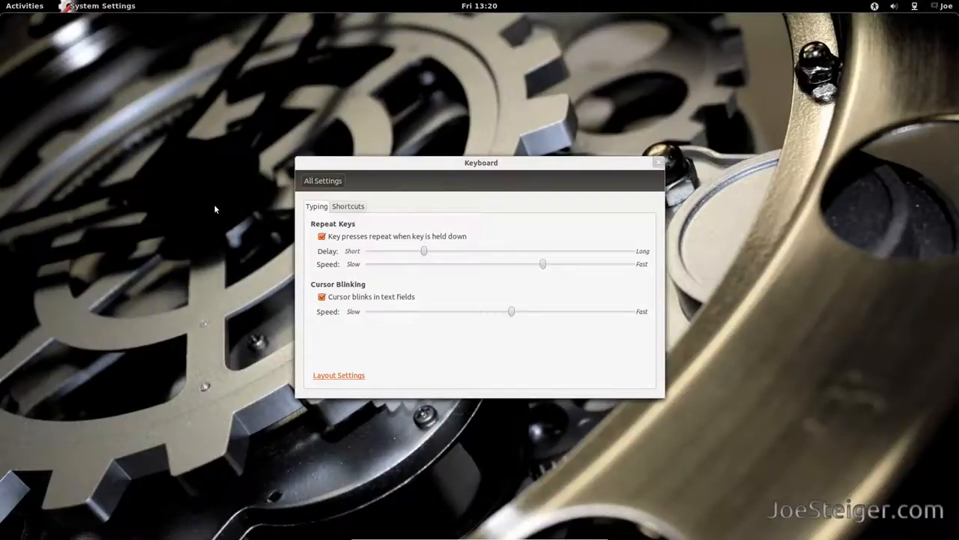
- Show the System category of keyboard shortcuts in the Shortcuts list
left_click(348, 206)
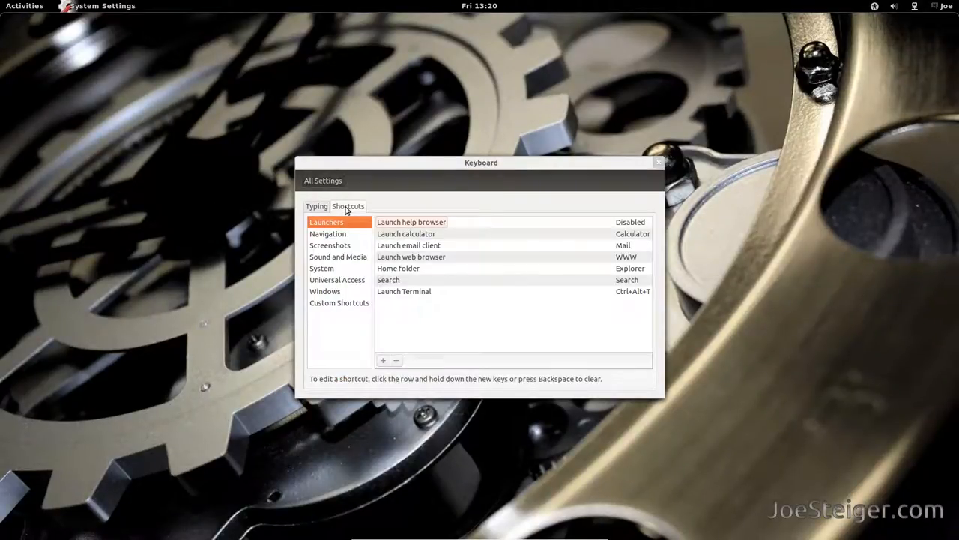
left_click(321, 267)
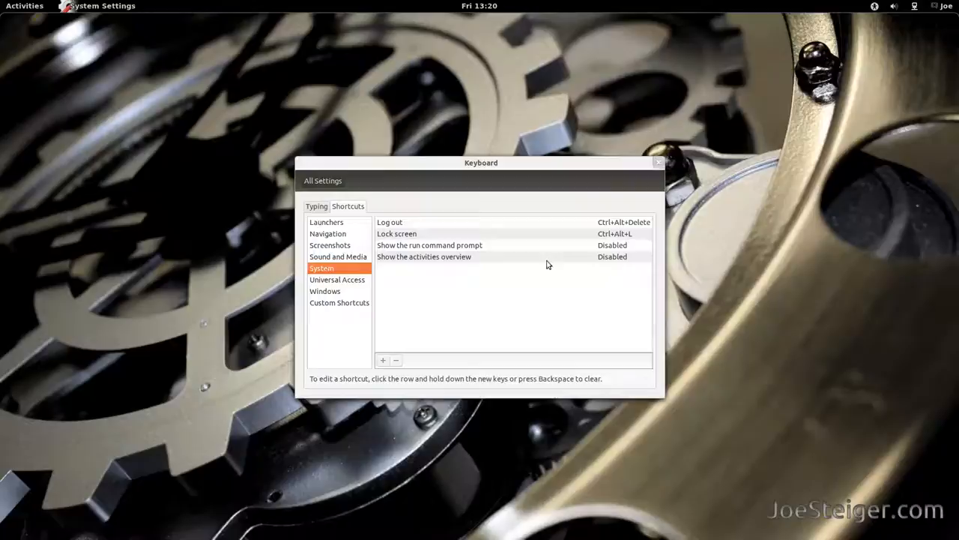
- Bind 'Show the run command prompt' to Alt+F2 and close the Keyboard window
left_click(607, 249)
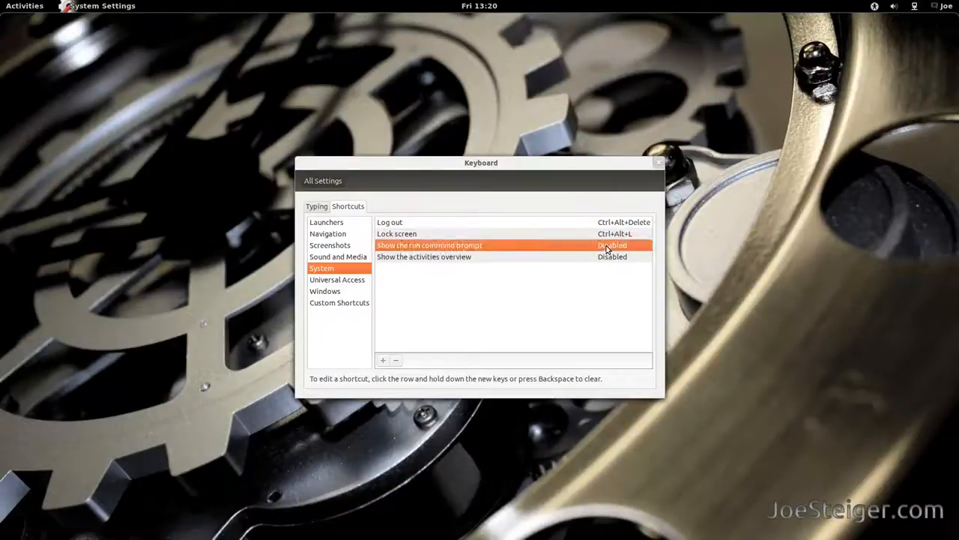
left_click(608, 248)
key("alt+F2")
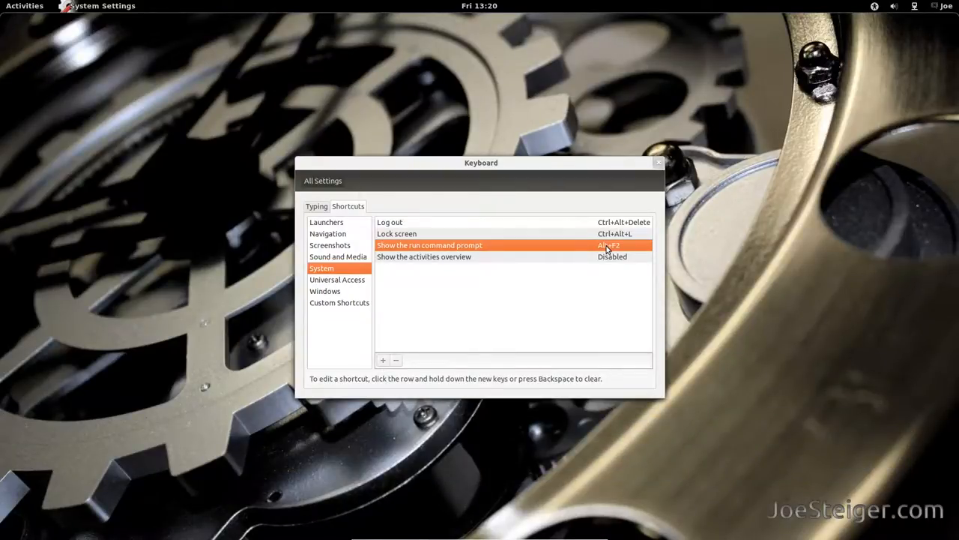
left_click(657, 167)
- Trigger the run command dialog with the new Alt+F2 shortcut
key("alt+F2")
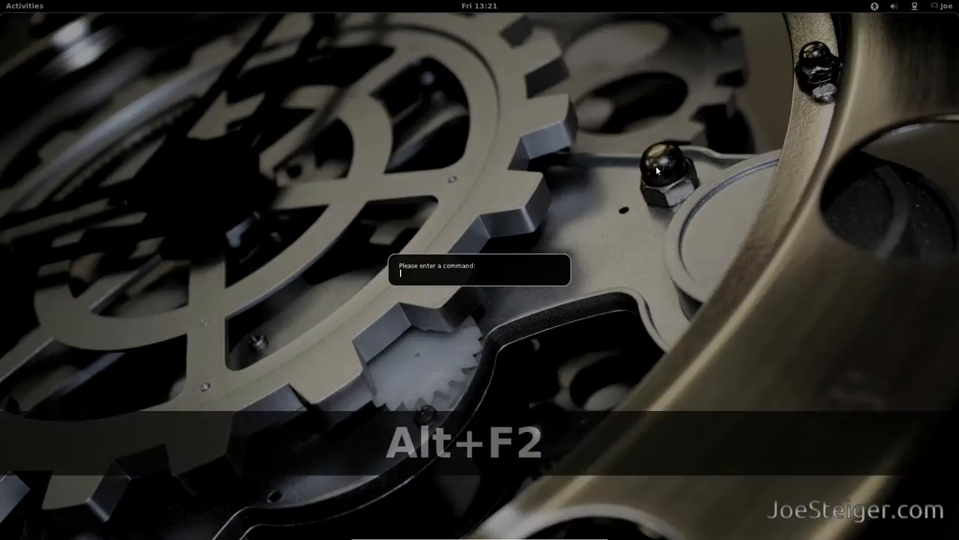